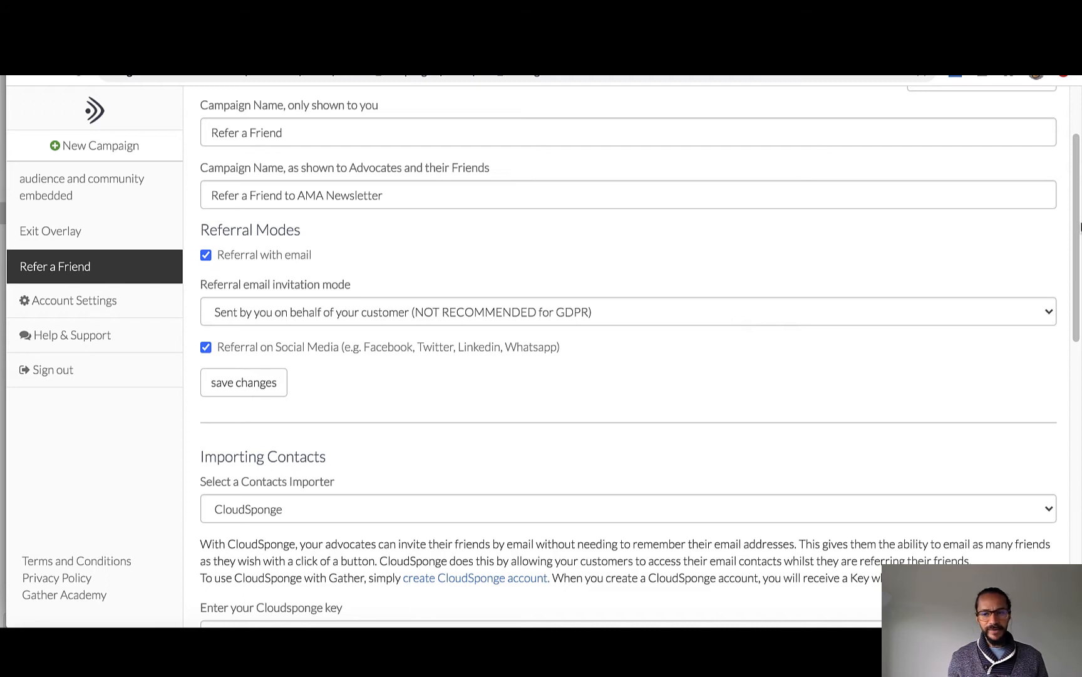
Set the referral email invitation mode to "Sent by you on behalf of your customer (NOT RECOMMENDED for GDPR)" and view the Importing Contacts section
drag(1072, 232, 1073, 171)
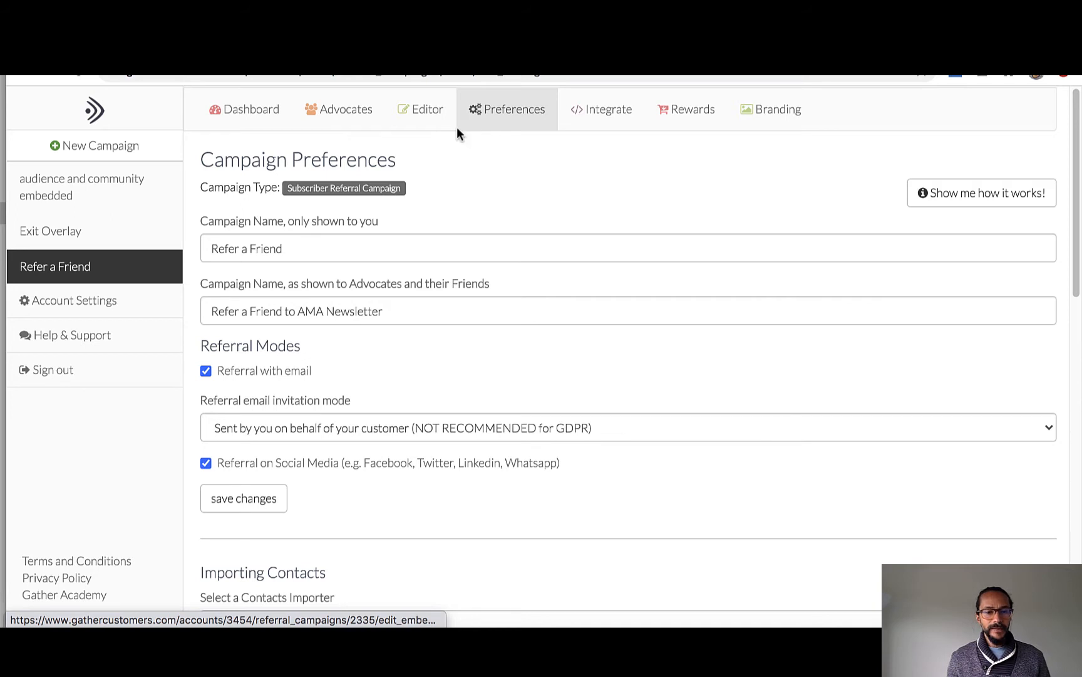
click(452, 429)
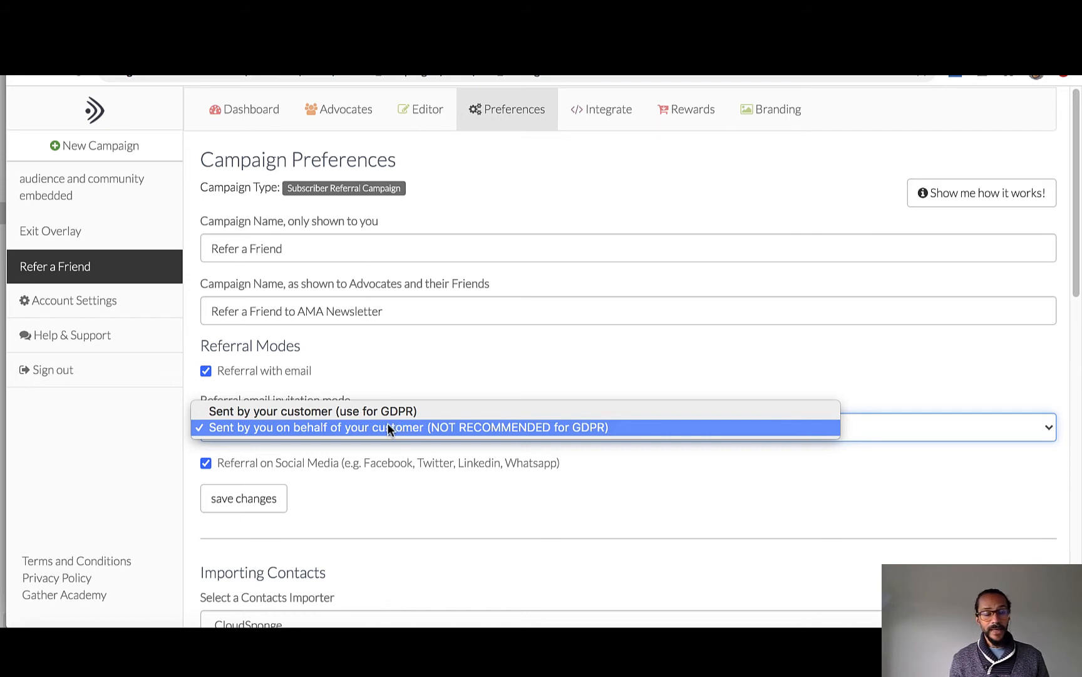
click(546, 427)
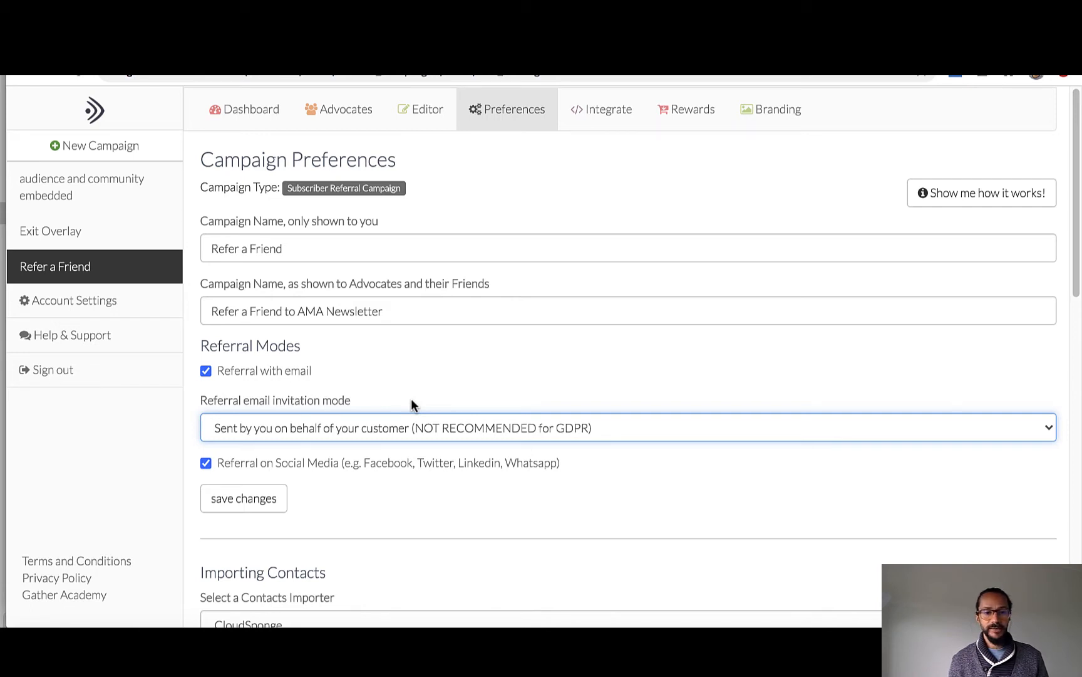
scroll(438, 383, down, 1)
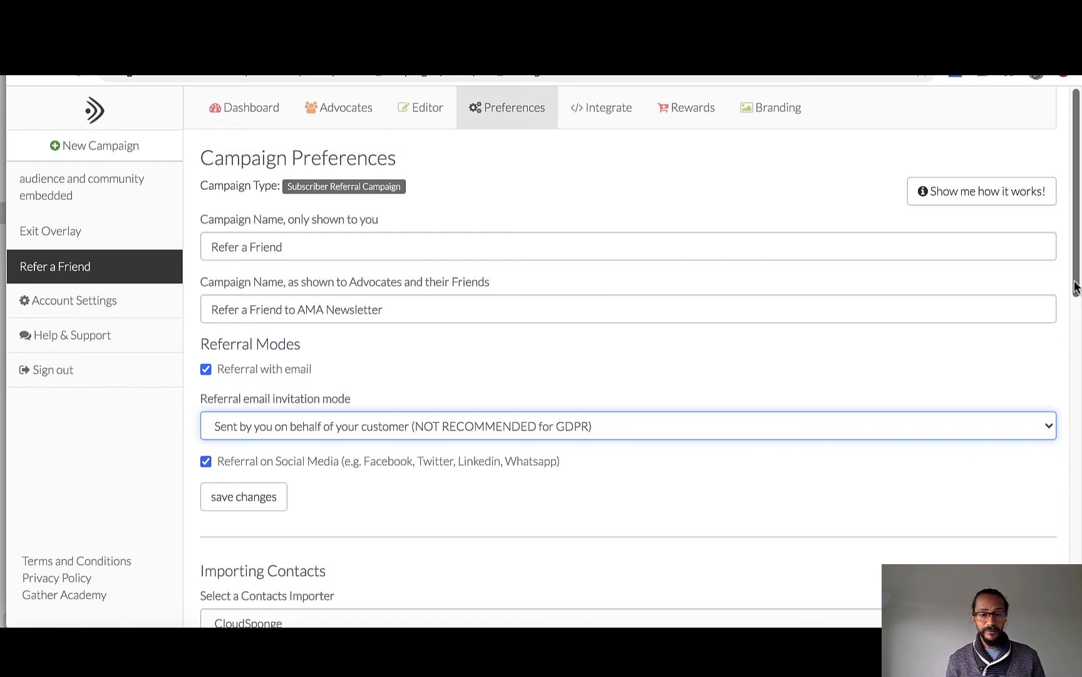
drag(1073, 283, 1072, 292)
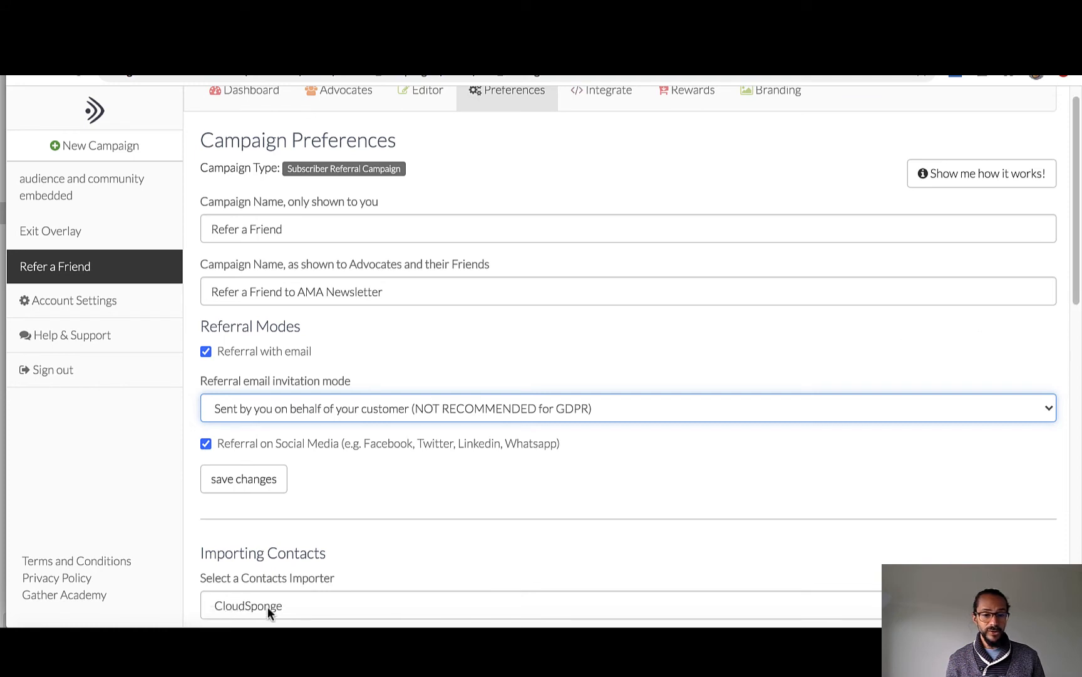
drag(1073, 285, 1071, 325)
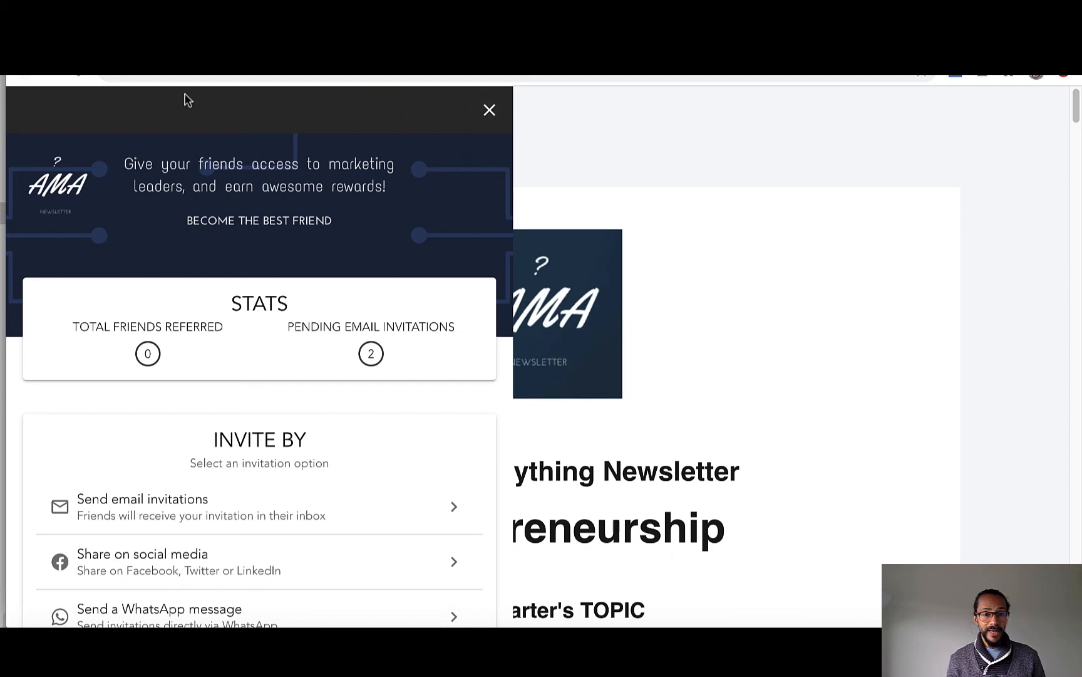
Close and reopen the referral program overlay on the newsletter page, look over its invitation options and open the email invitation form
click(496, 113)
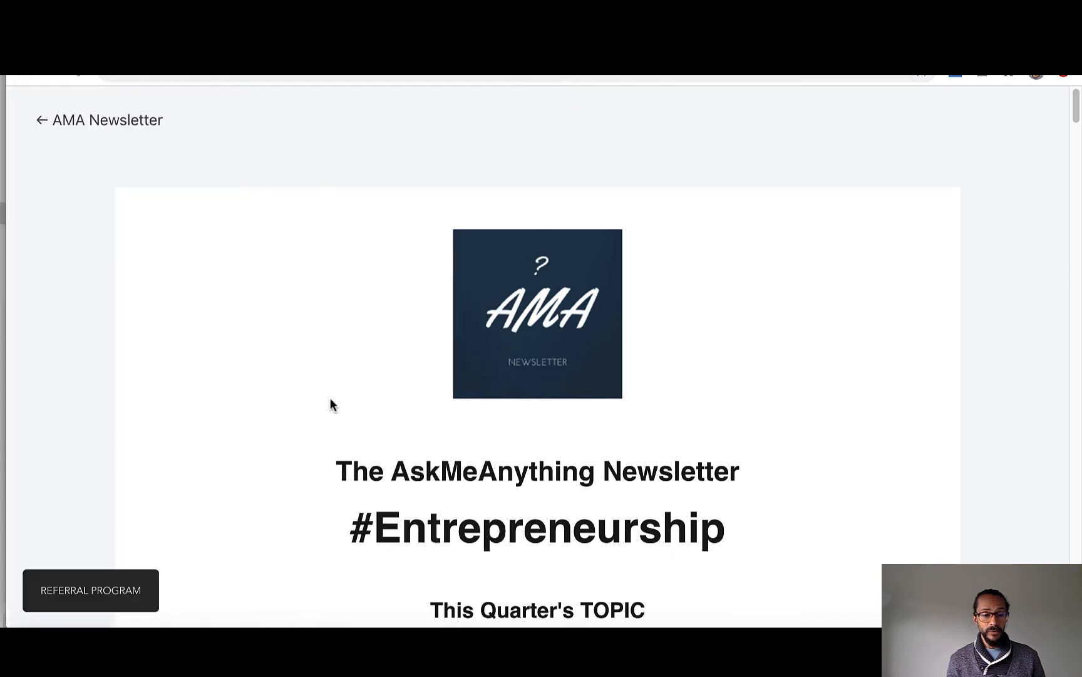
click(127, 600)
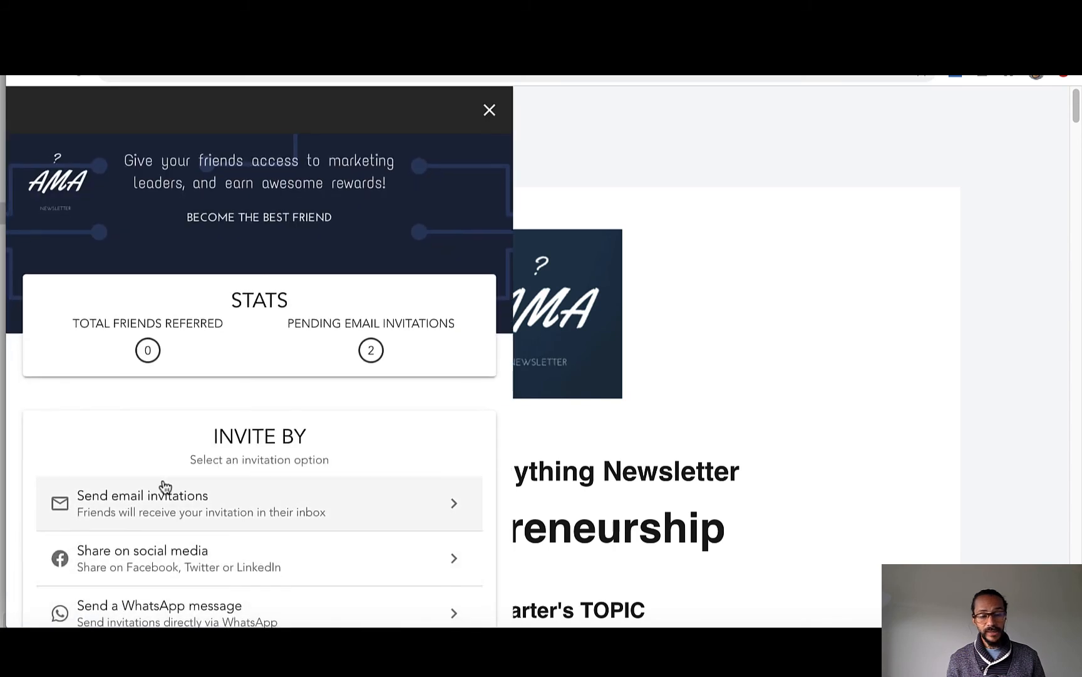
scroll(164, 487, down, 5)
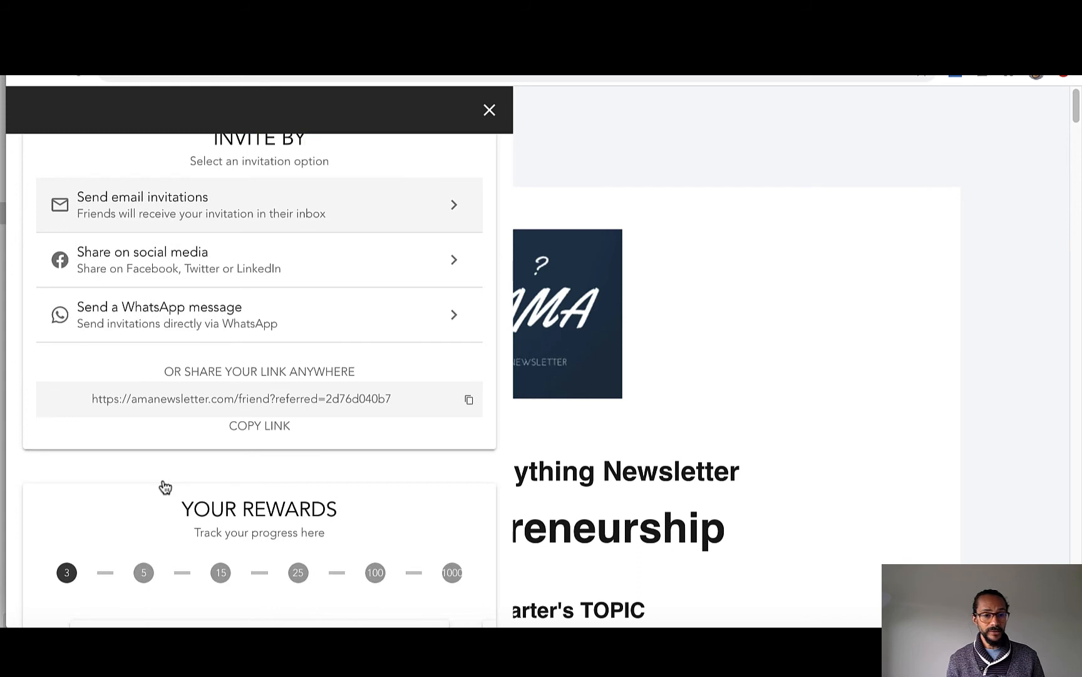
scroll(164, 486, up, 4)
click(164, 441)
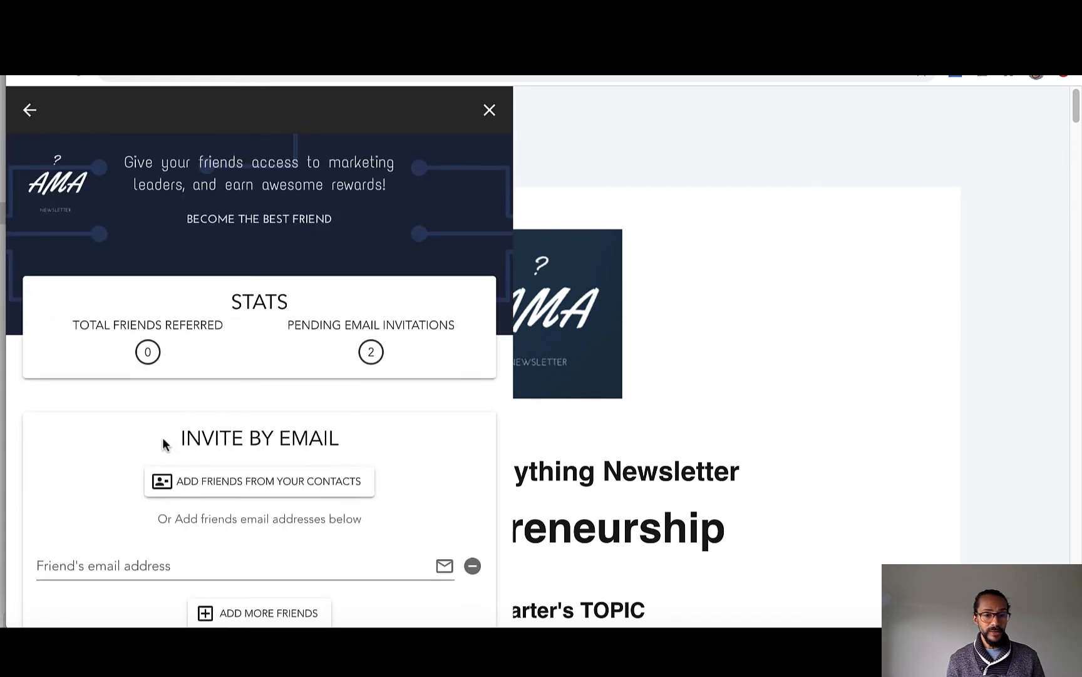
Try adding two extra friend email address fields to the invitation form and remove them again
scroll(165, 444, down, 1)
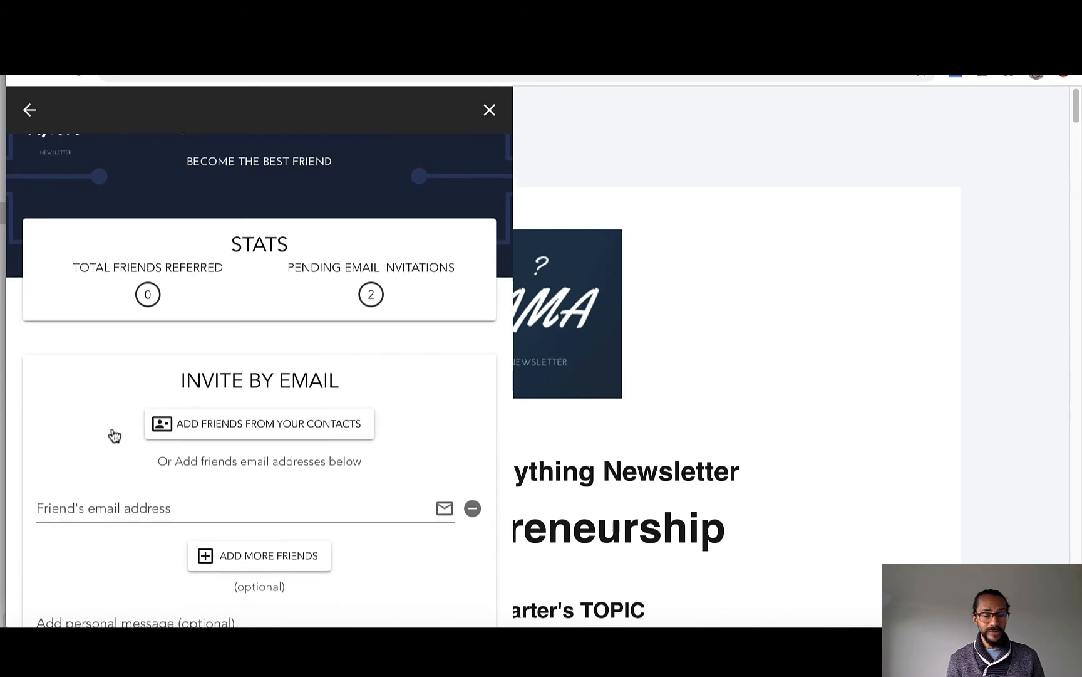
scroll(138, 443, down, 1)
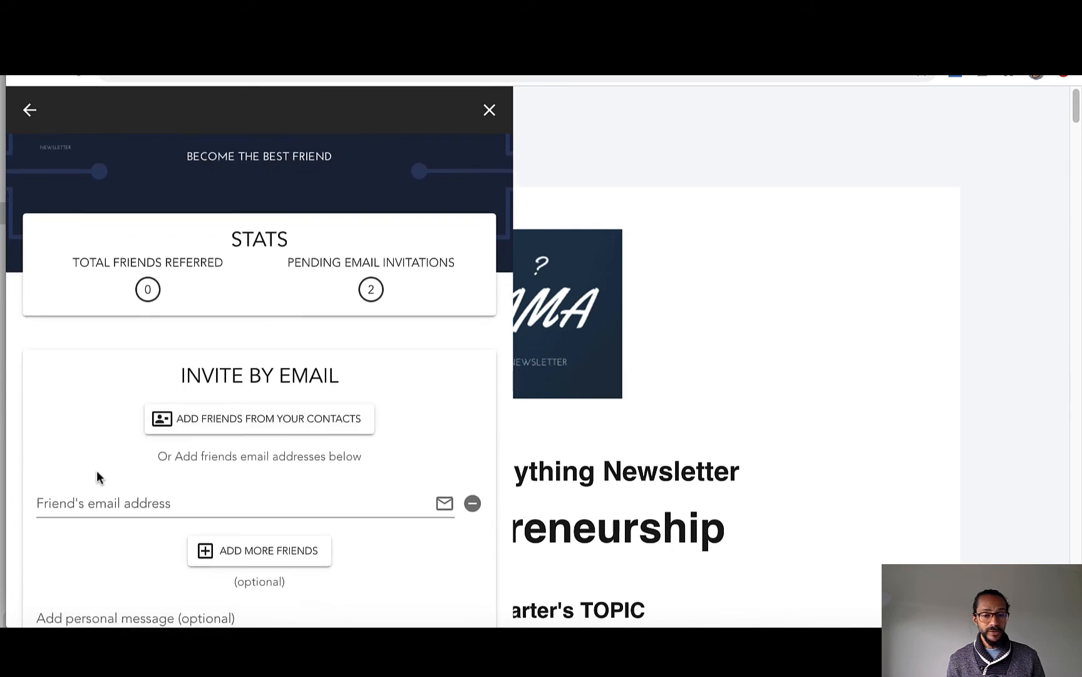
scroll(297, 460, down, 3)
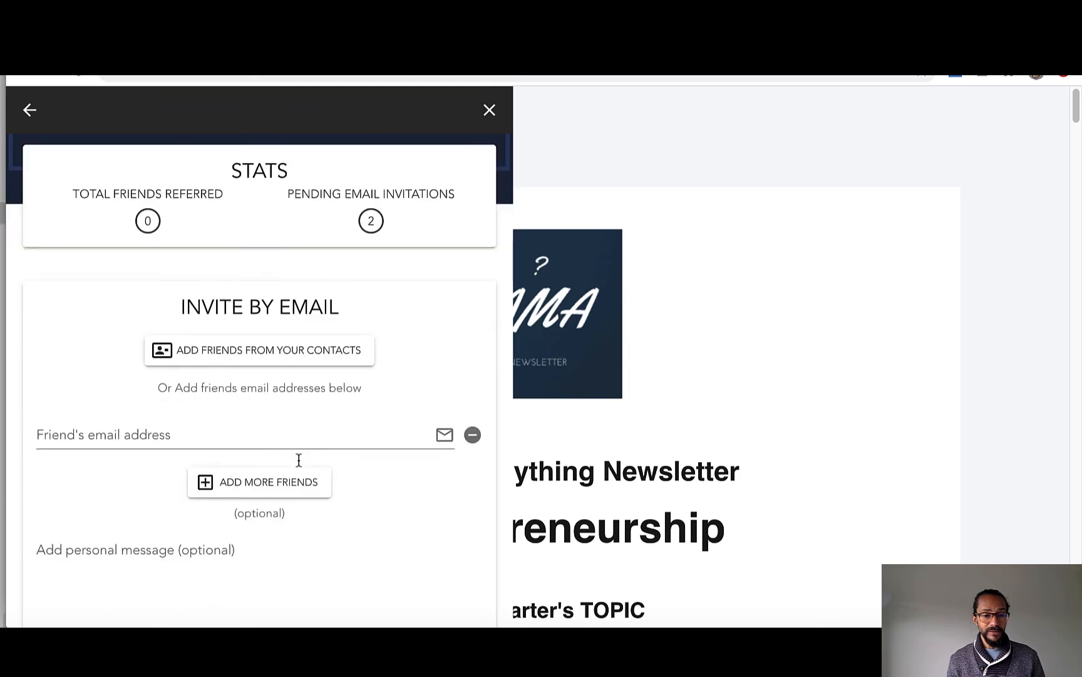
click(281, 415)
click(266, 462)
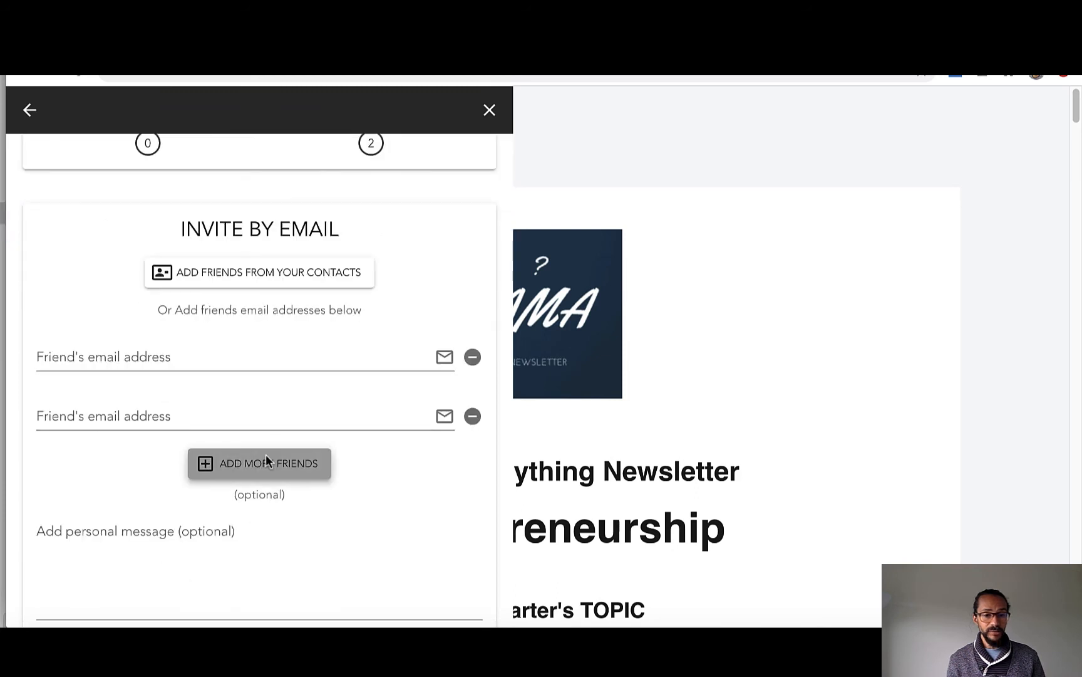
click(473, 477)
click(473, 416)
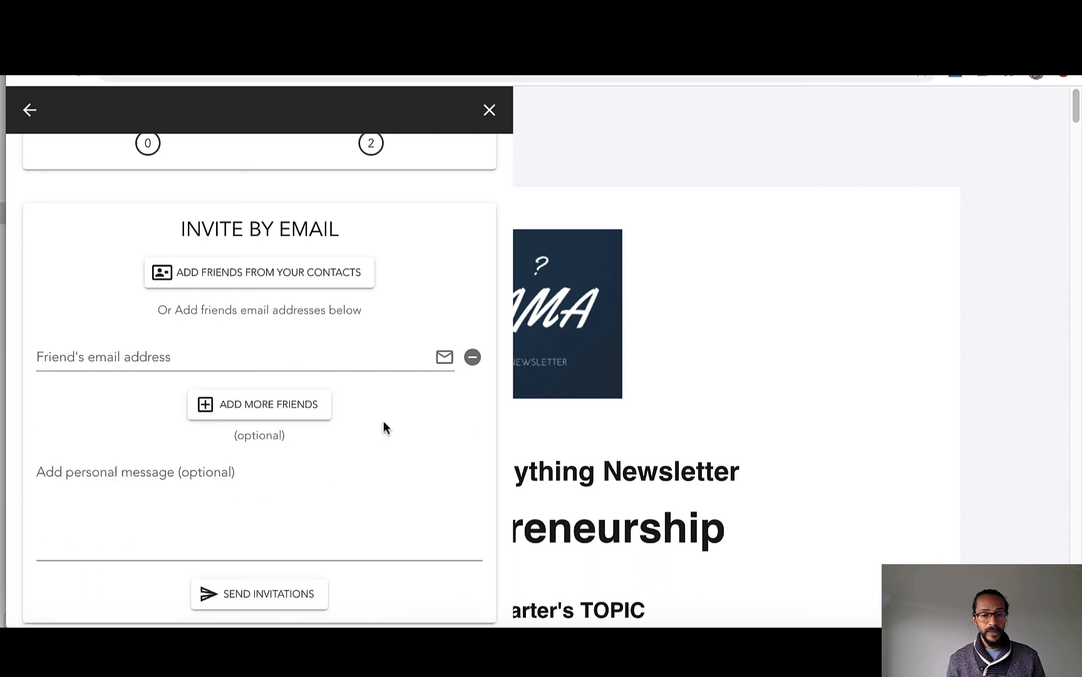
click(123, 464)
click(250, 358)
click(368, 481)
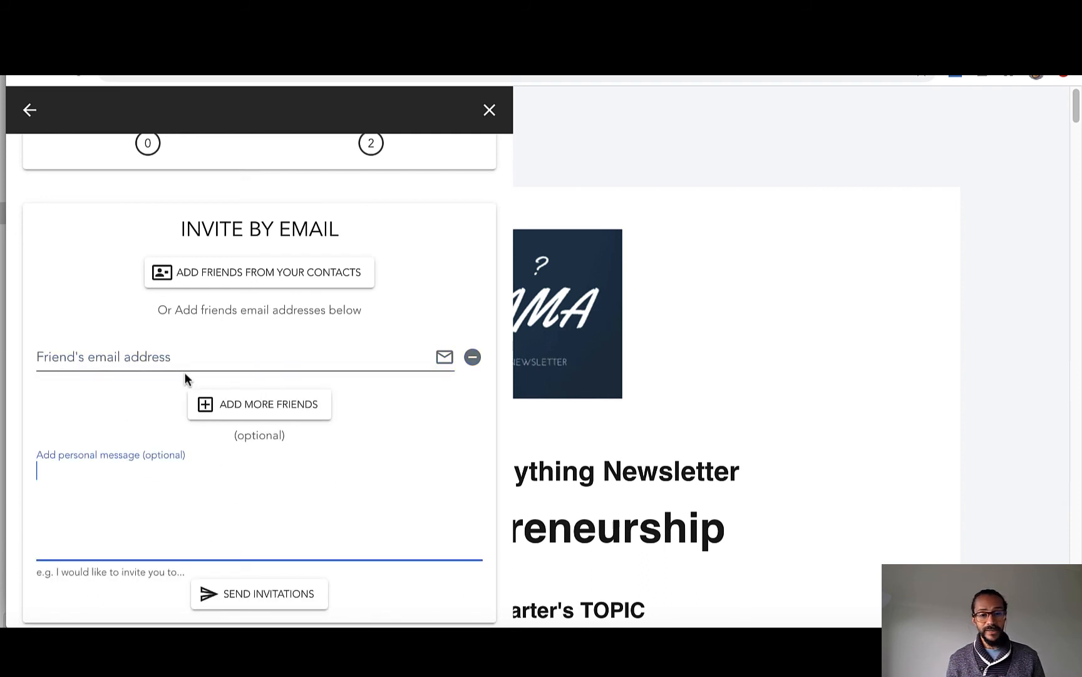
Start adding friends from Google Contacts and authorize access with the first listed Google account
click(194, 281)
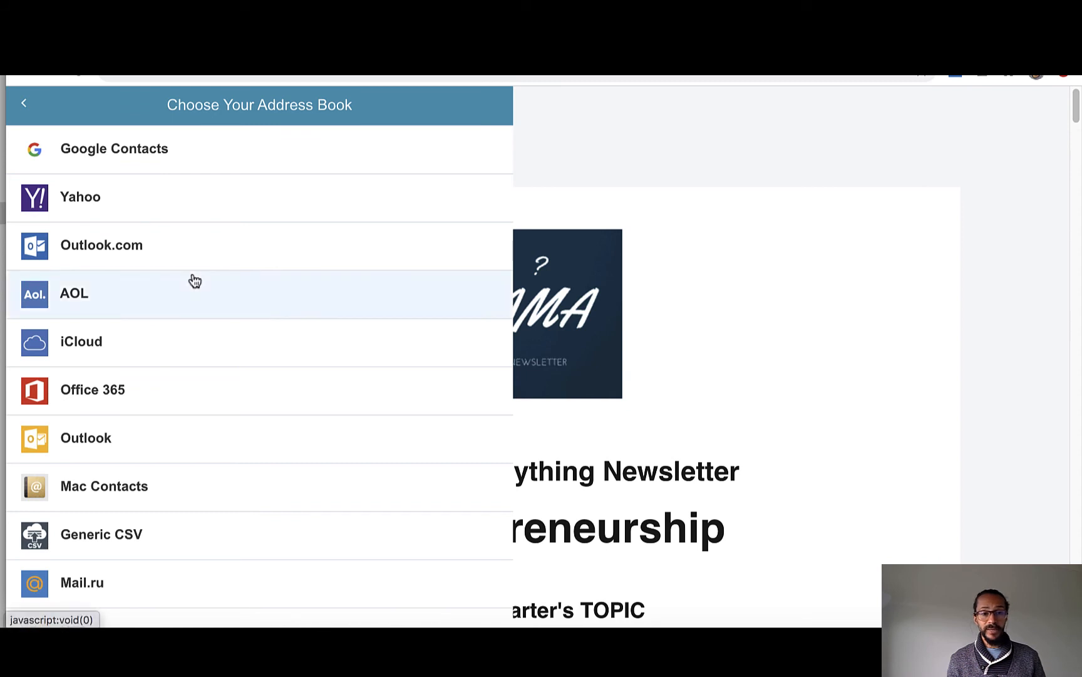
click(75, 161)
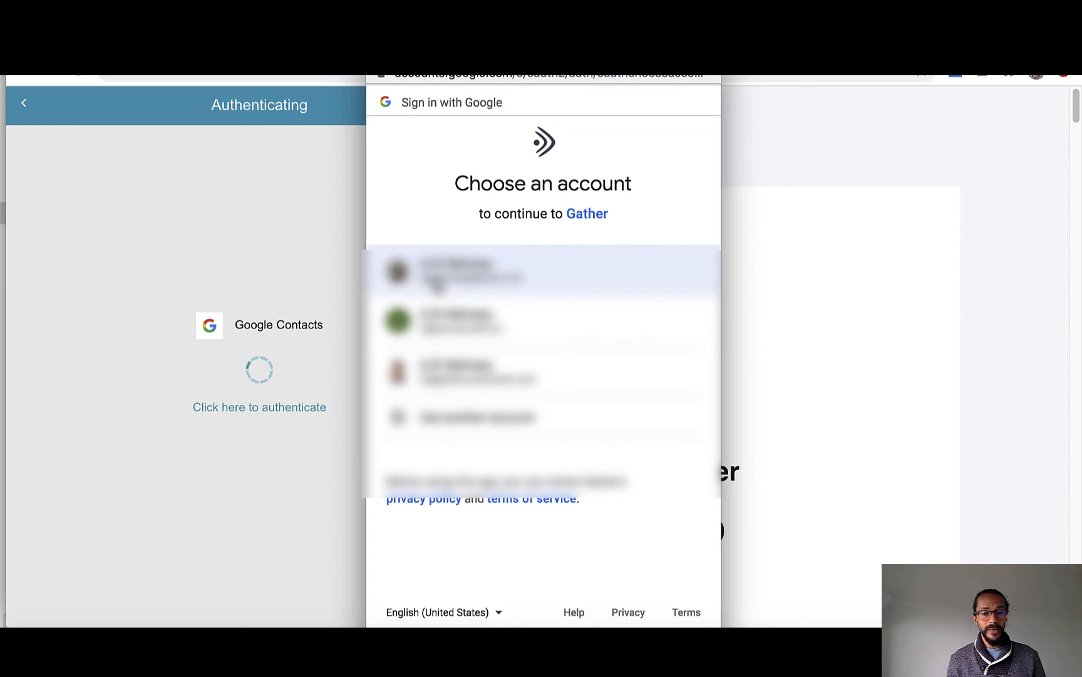
click(435, 283)
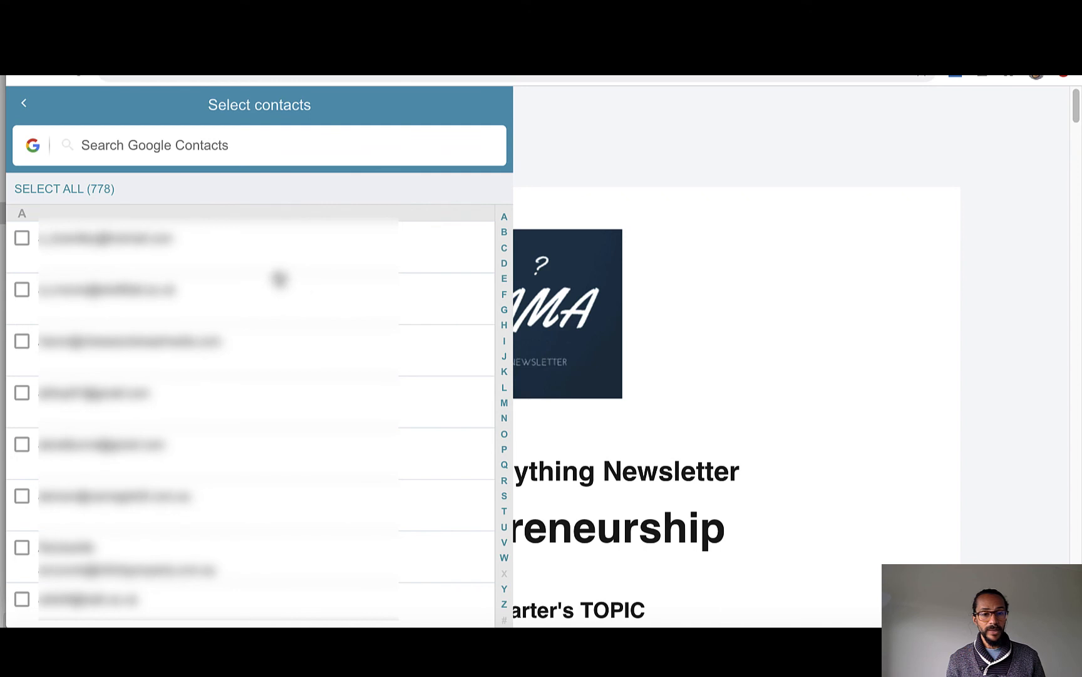
Select the first three contacts in the Google Contacts list
click(22, 238)
click(22, 290)
click(22, 340)
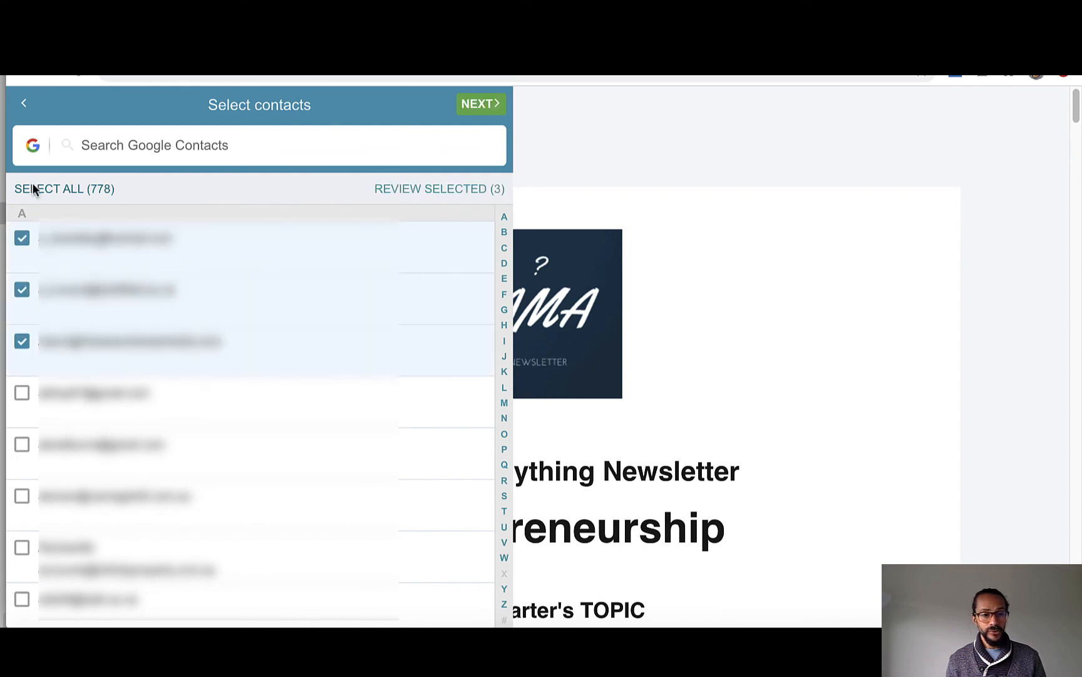
Search the contacts by a friend's first name, select the first match, and add all selected contacts to the email invitation form
click(107, 151)
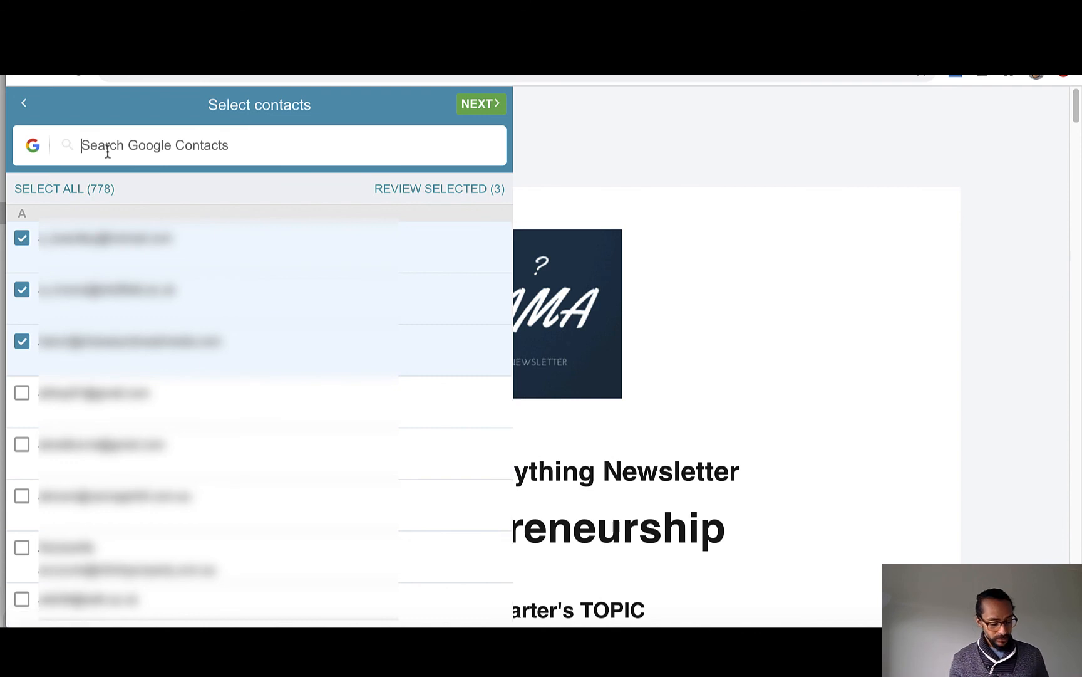
text(rac)
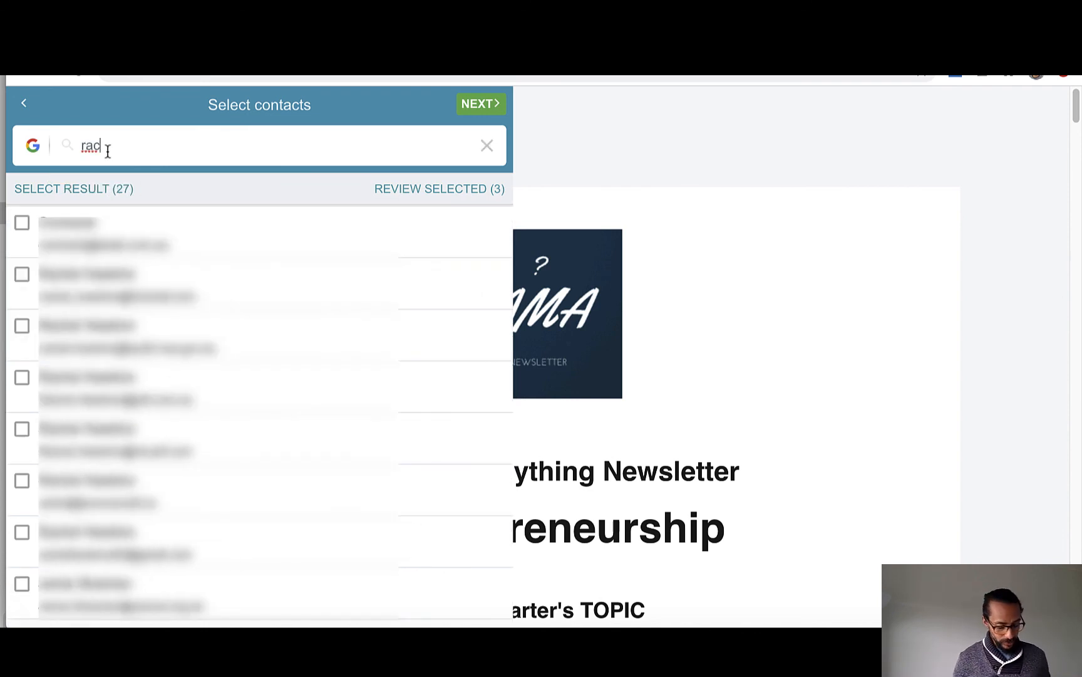
text(hel)
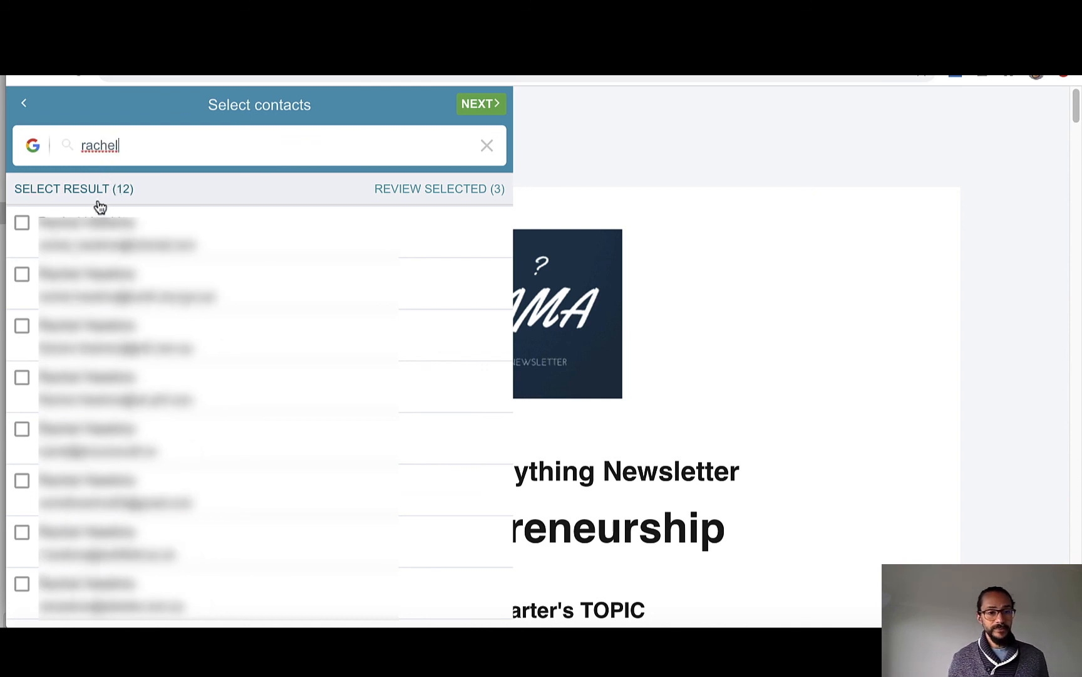
click(83, 234)
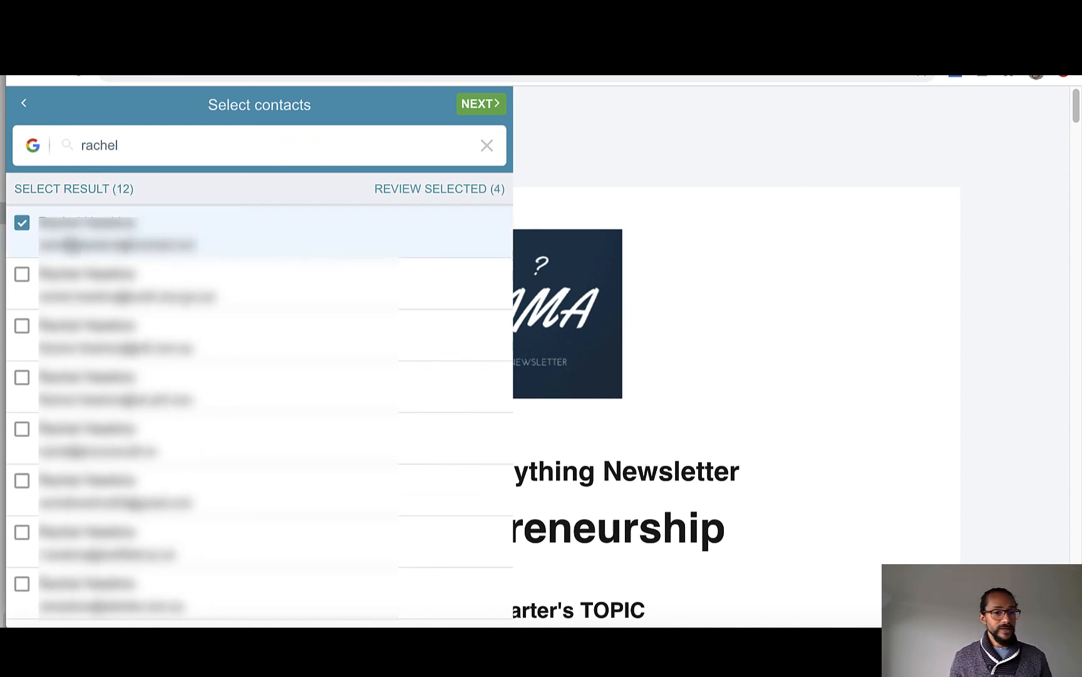
click(476, 104)
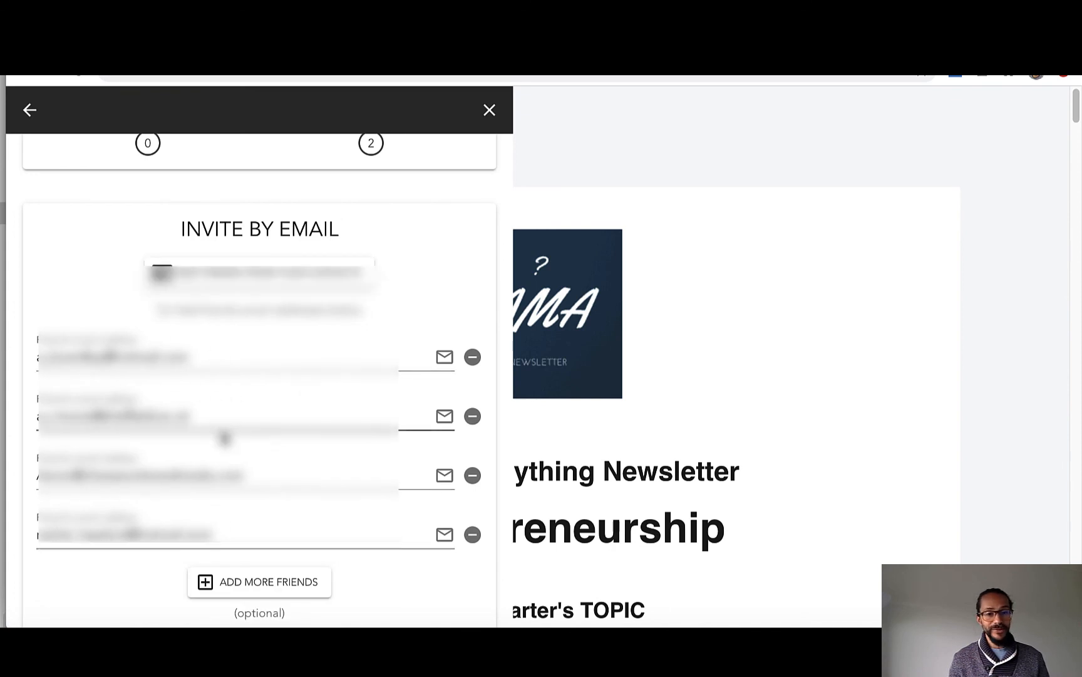
scroll(225, 438, down, 1)
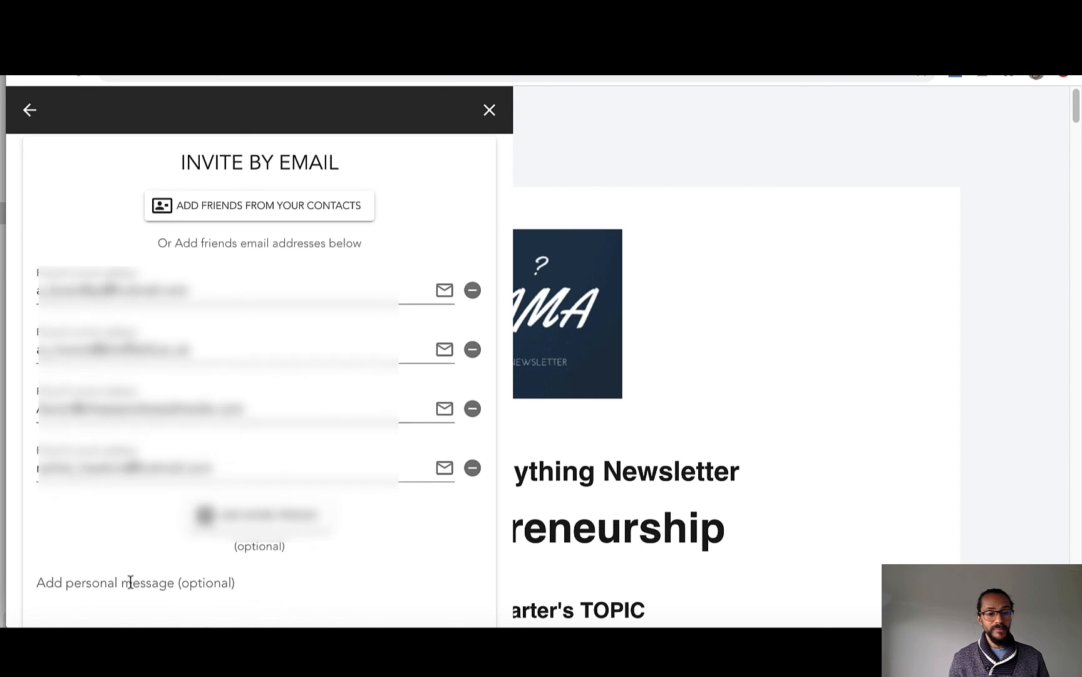